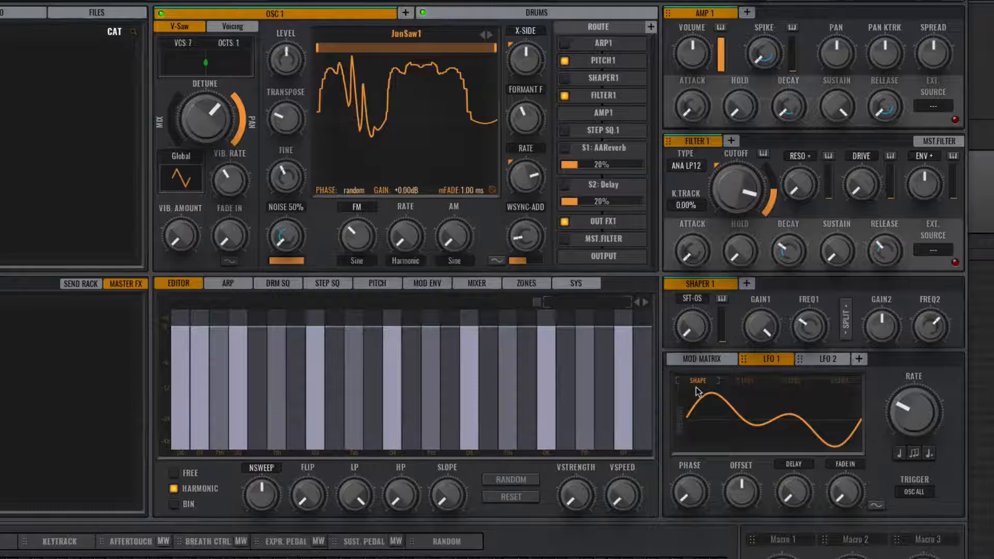
left_click(715, 415)
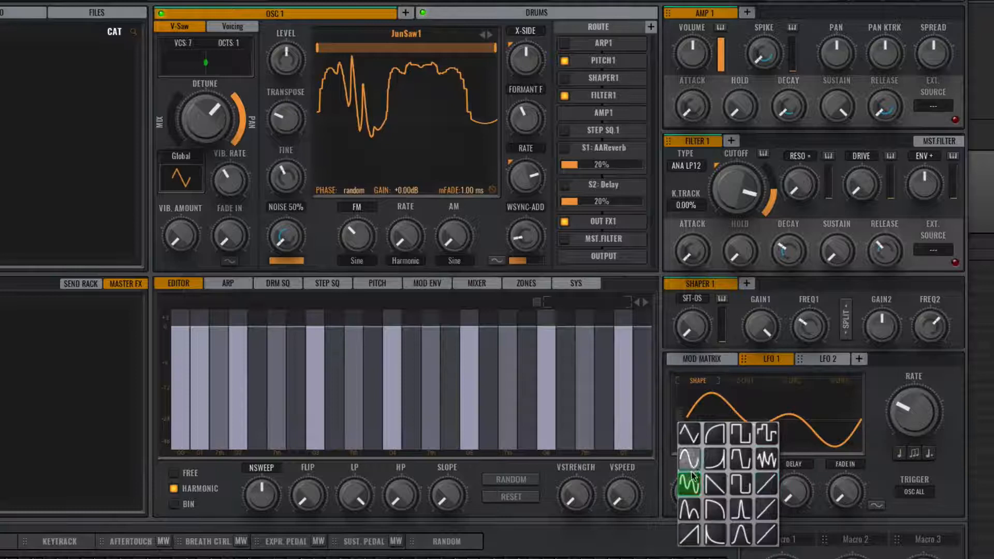
left_click(818, 425)
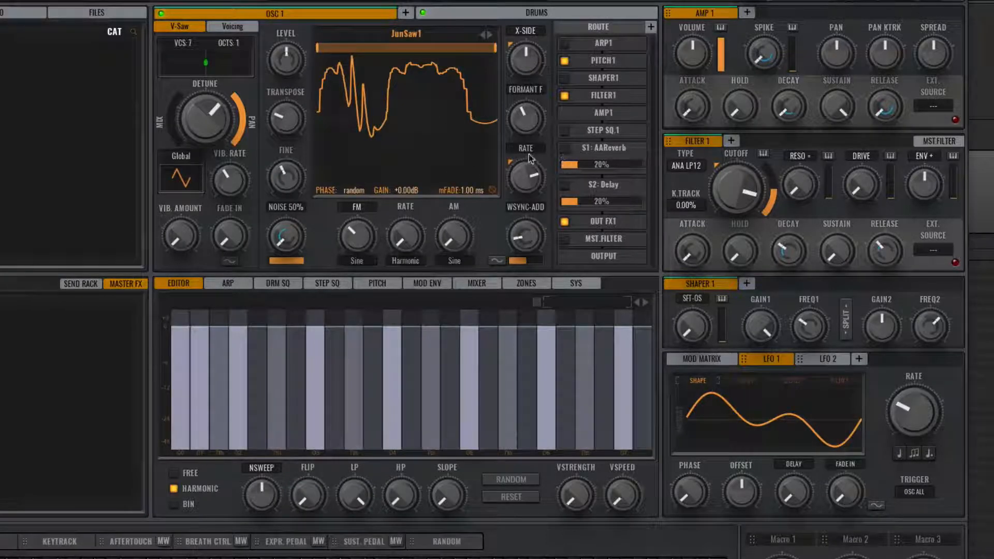
left_click(510, 162)
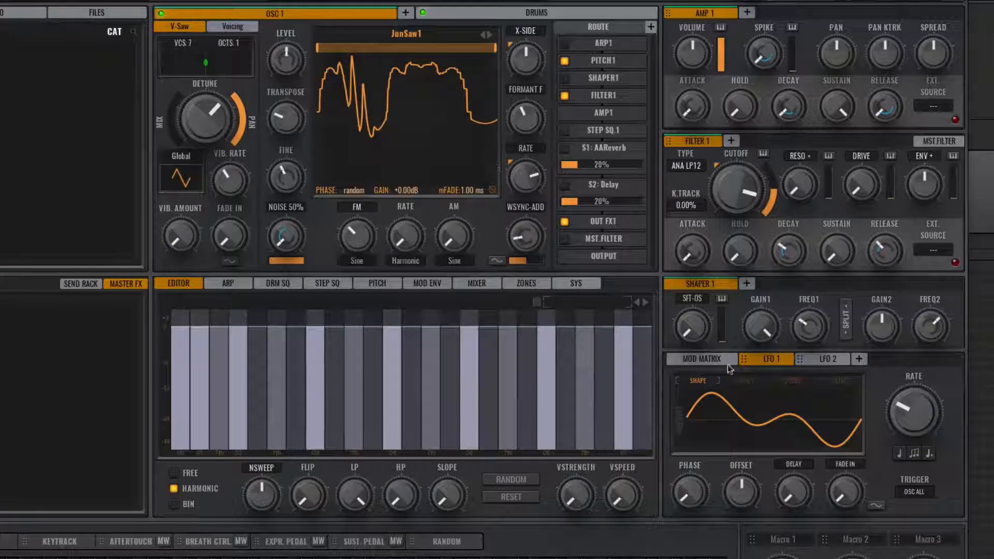
- Assign LFO 1 to the OSC 1 FM amount and remove that assignment again
mouse_move(743, 362)
left_mouse_down()
mouse_move(596, 225)
mouse_move(497, 221)
mouse_move(421, 178)
mouse_move(390, 237)
mouse_move(357, 236)
mouse_move(334, 185)
left_mouse_up()
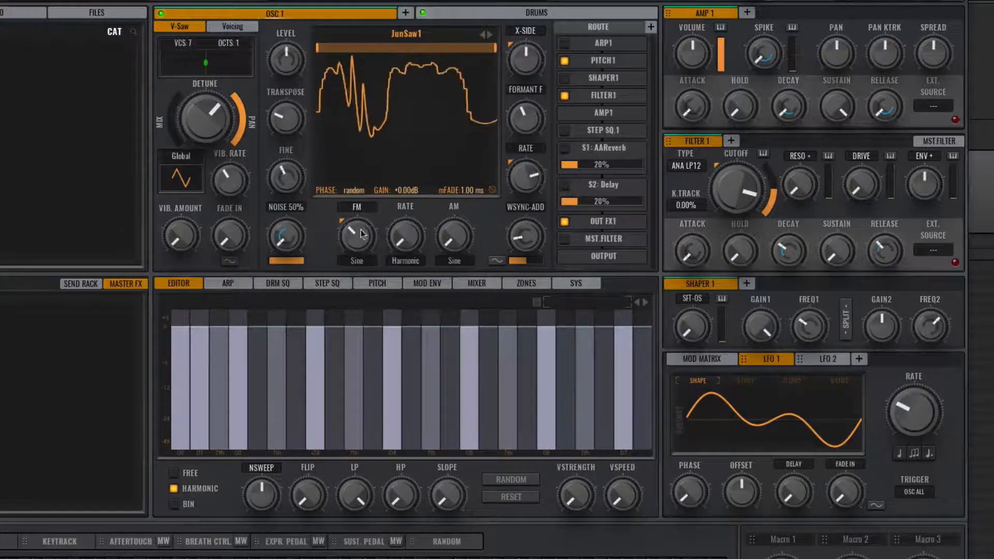
mouse_move(342, 220)
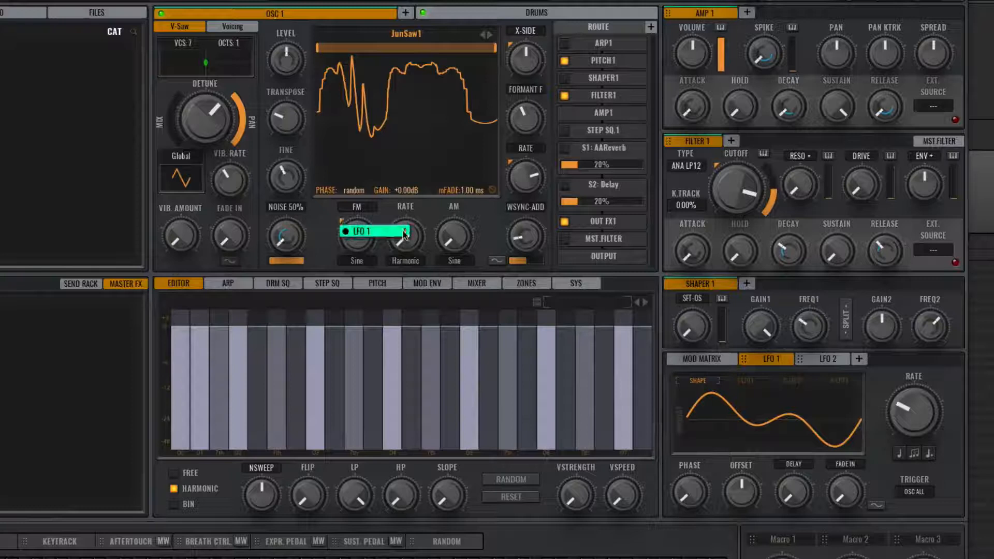
left_click(405, 228)
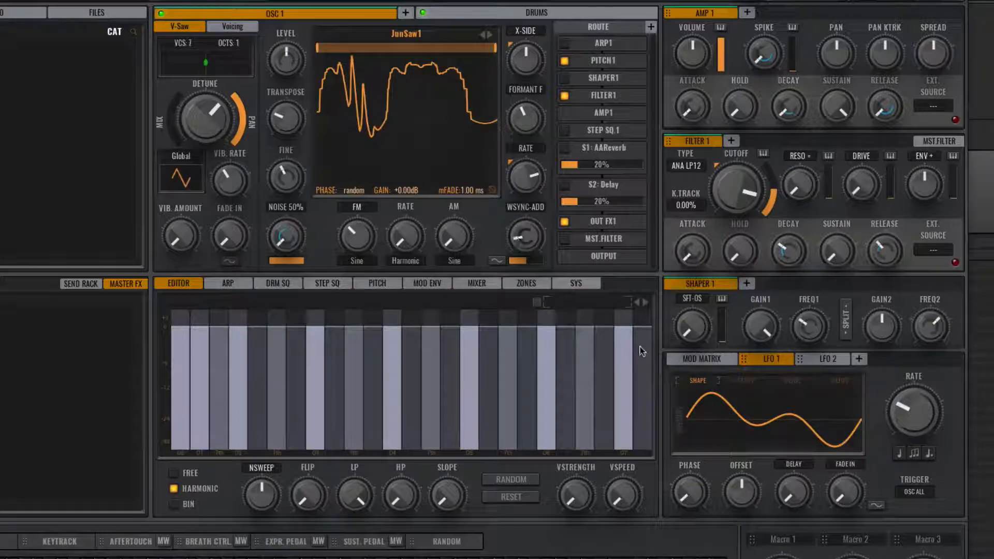
- In the modulation matrix, set LFO 1's OSC1 X-Cite amount to 69.00 and its OSC1 Crusher amount to about 49.5
left_click(707, 363)
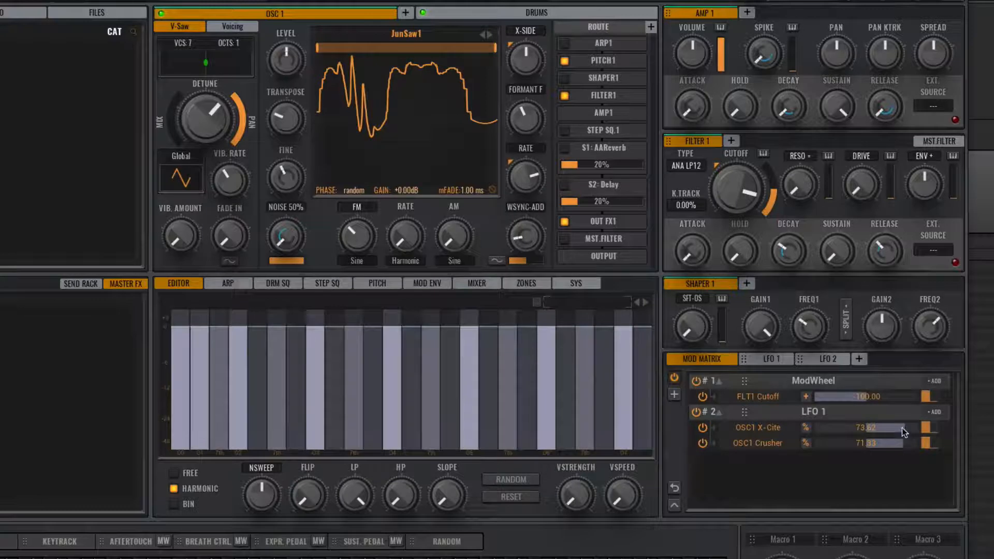
left_click_drag(904, 428, 889, 444)
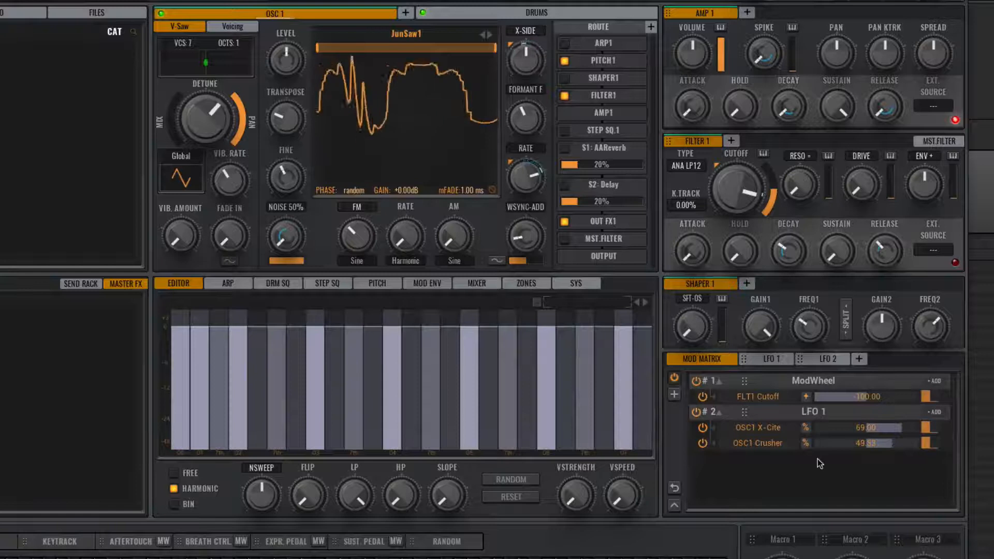
- With the OSC1 X-Cite modulation temporarily disabled, set the OSC1 Crusher amount to 42.83 and lower the oscillator's crusher Rate to about the middle
left_click(702, 428)
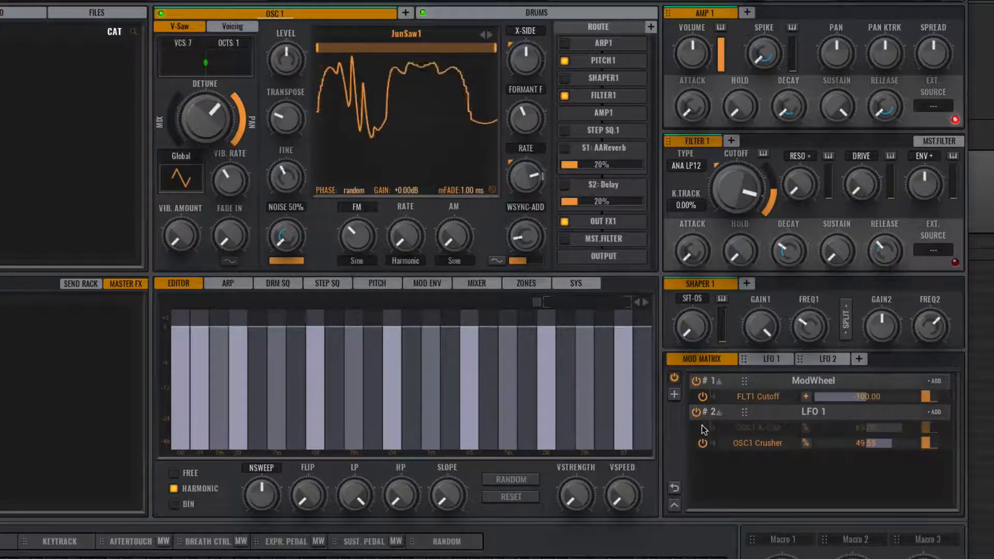
mouse_move(883, 443)
left_mouse_down()
mouse_move(914, 446)
mouse_move(868, 443)
mouse_move(888, 444)
left_mouse_up()
left_click_drag(529, 177, 532, 209)
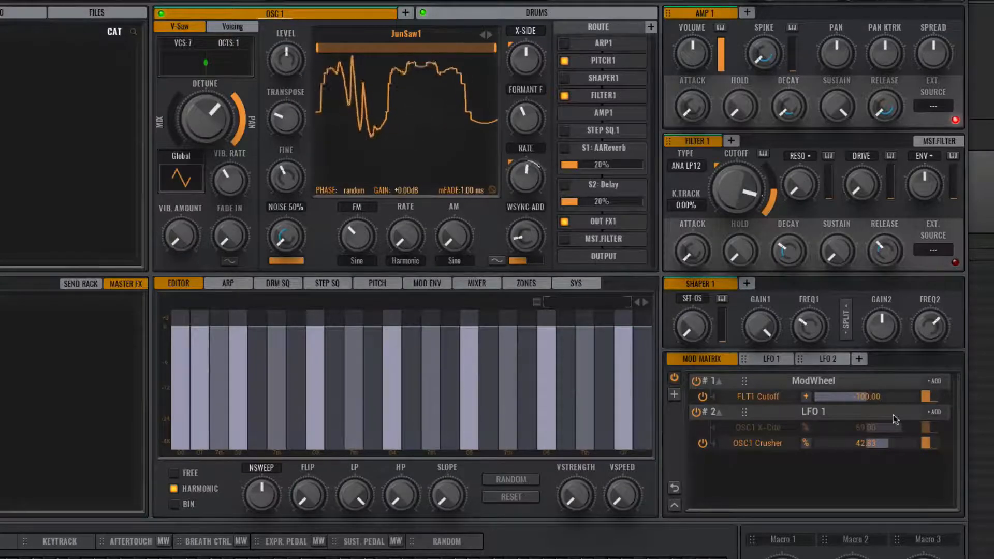
left_click(702, 428)
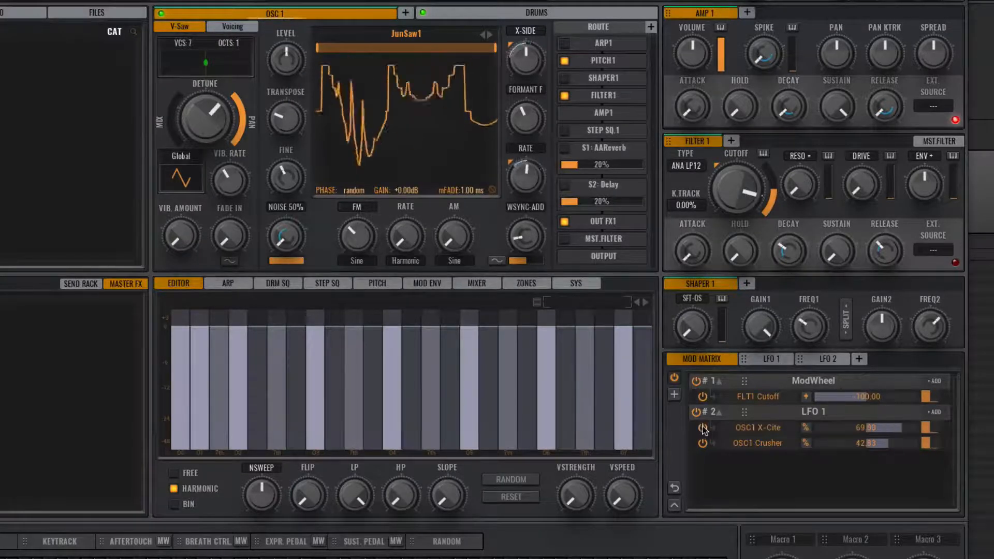
- Compare the unipolar and bipolar modes of LFO 1's OSC1 X-Cite modulation, leaving it on unipolar (+)
left_click(807, 428)
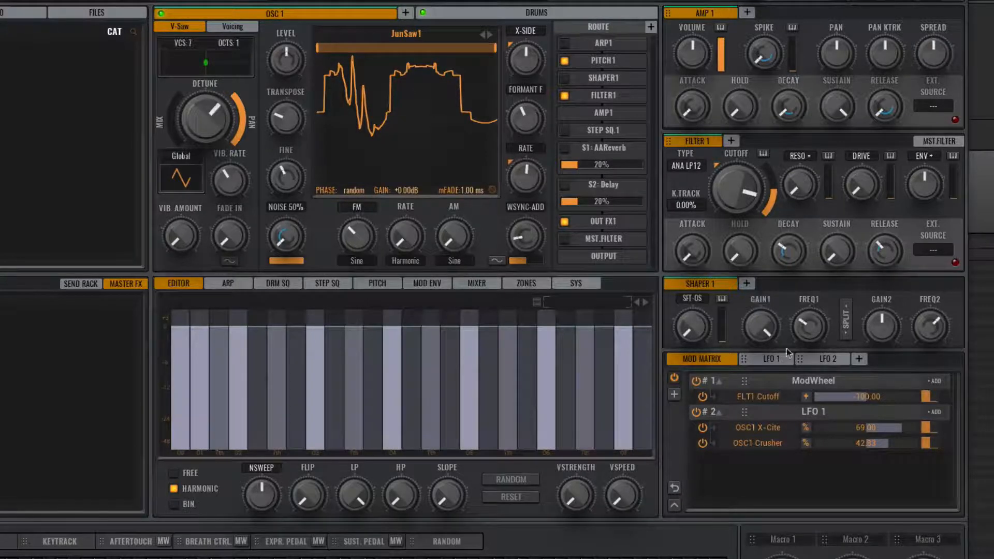
left_click(806, 428)
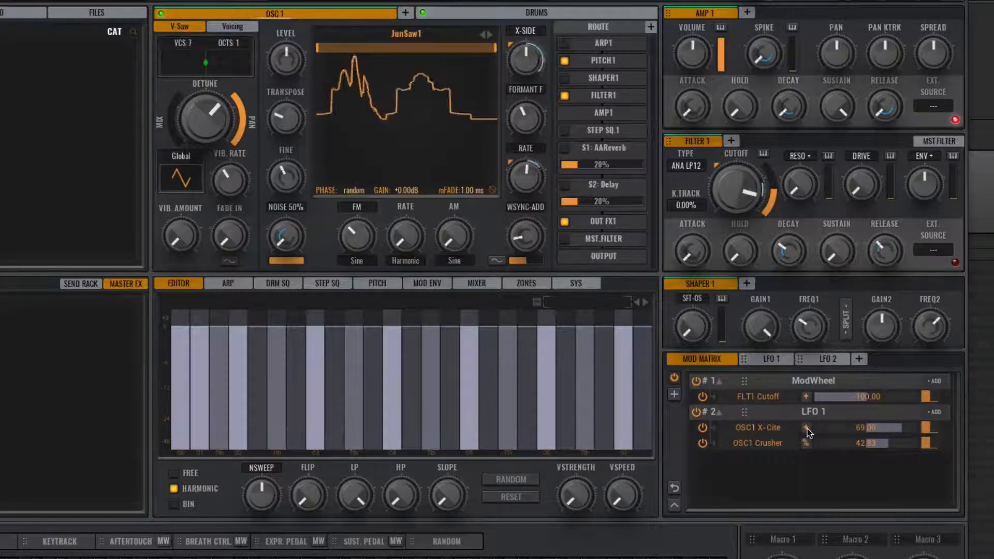
left_click(806, 428)
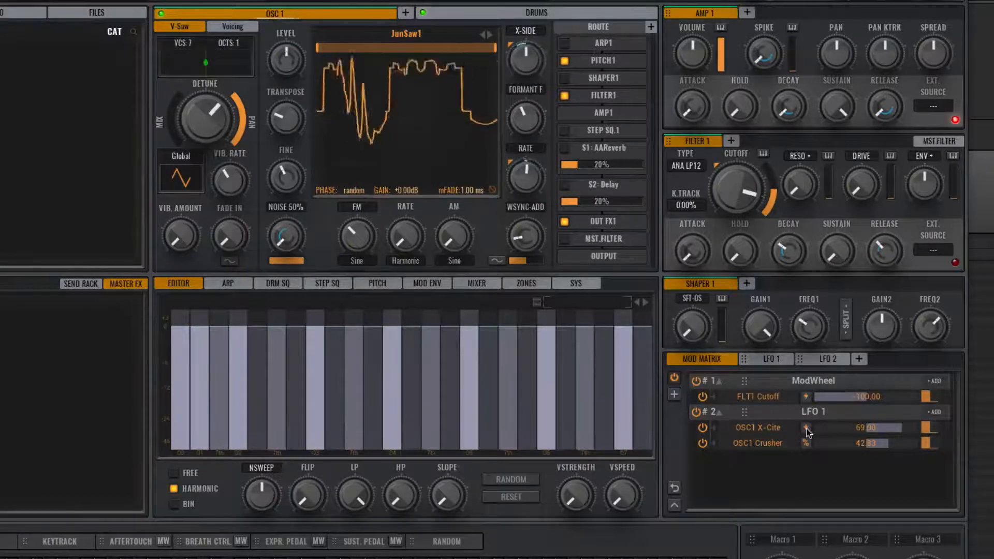
left_click(806, 428)
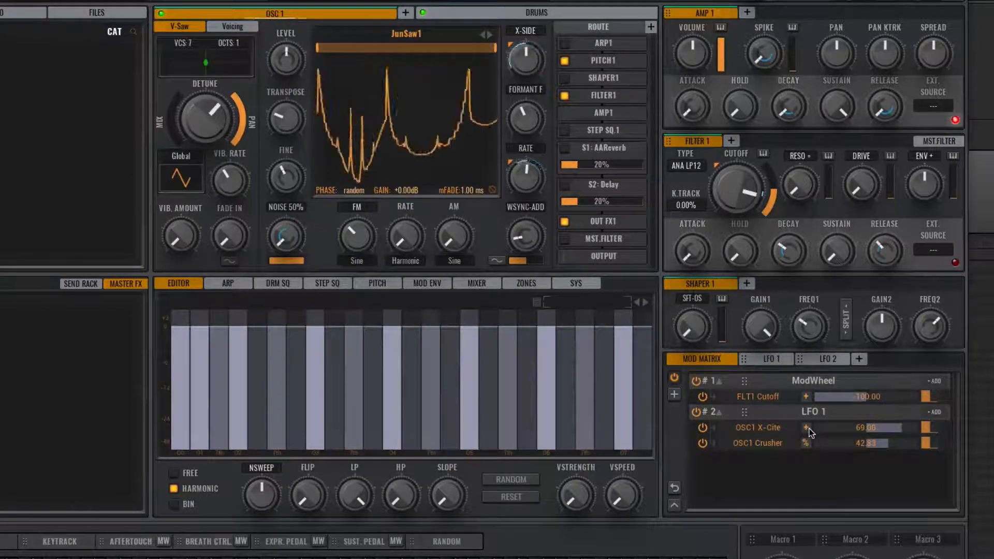
left_click(806, 428)
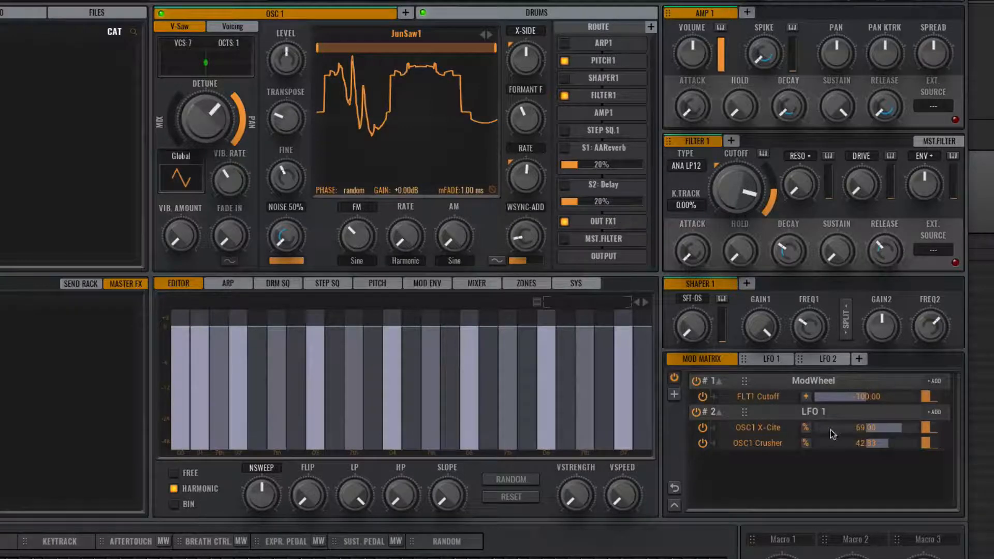
left_click(805, 430)
- Add OSC1 VSaw Mix as a third modulation target of LFO 1, with an amount of -60.87
left_click(934, 412)
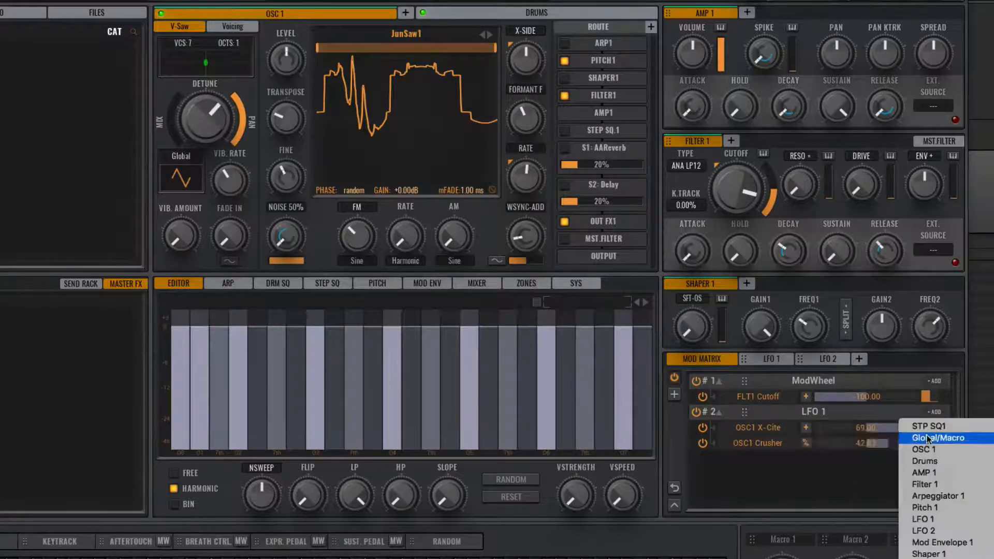
mouse_move(929, 439)
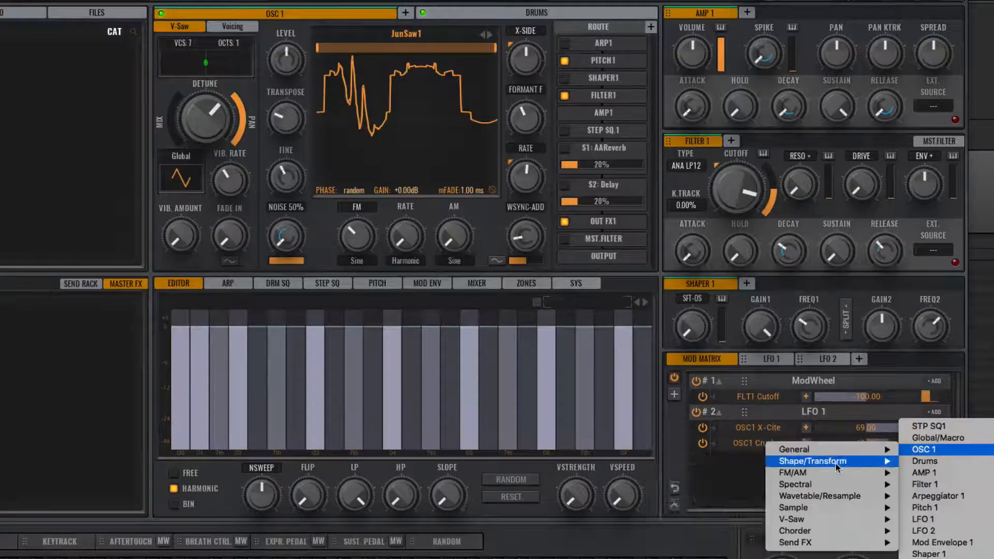
mouse_move(823, 522)
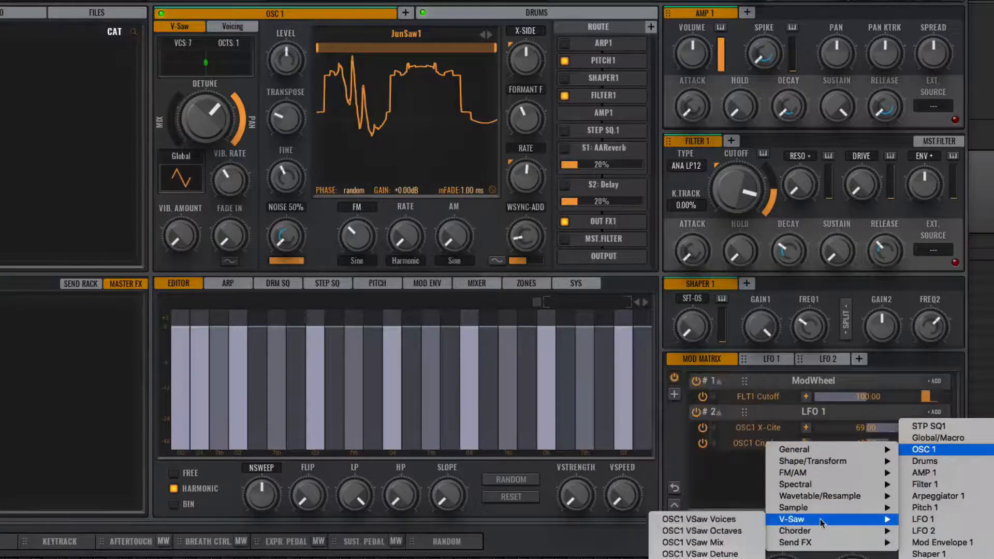
left_click(707, 547)
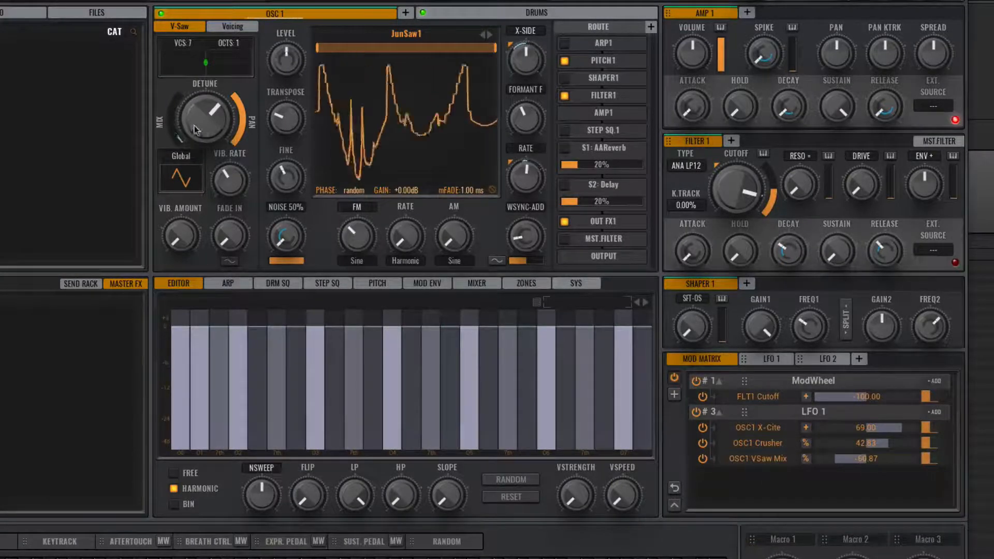
- Disable LFO 1's OSC1 Crusher and OSC1 X-Cite modulations, and raise the V-Saw detune of OSC 1
left_click(703, 443)
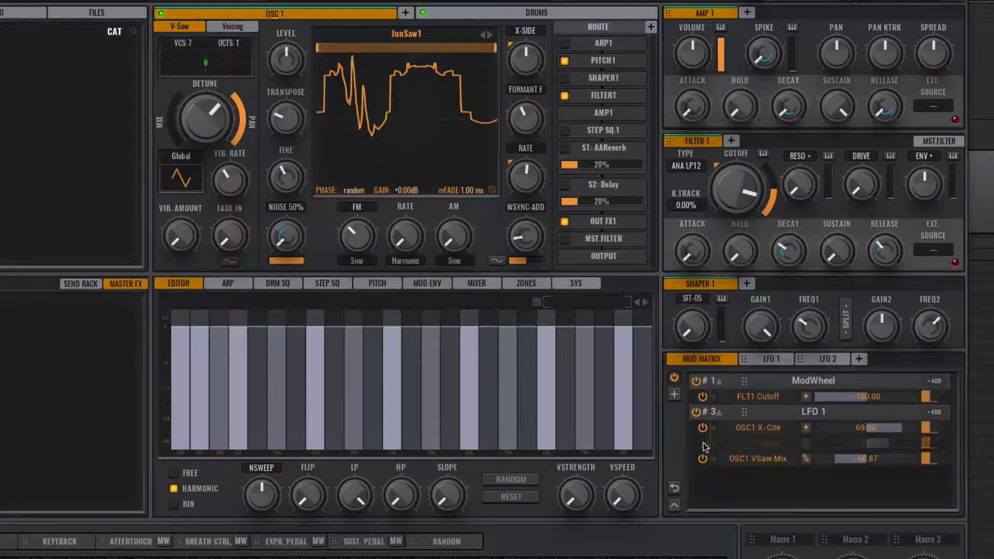
left_click(703, 428)
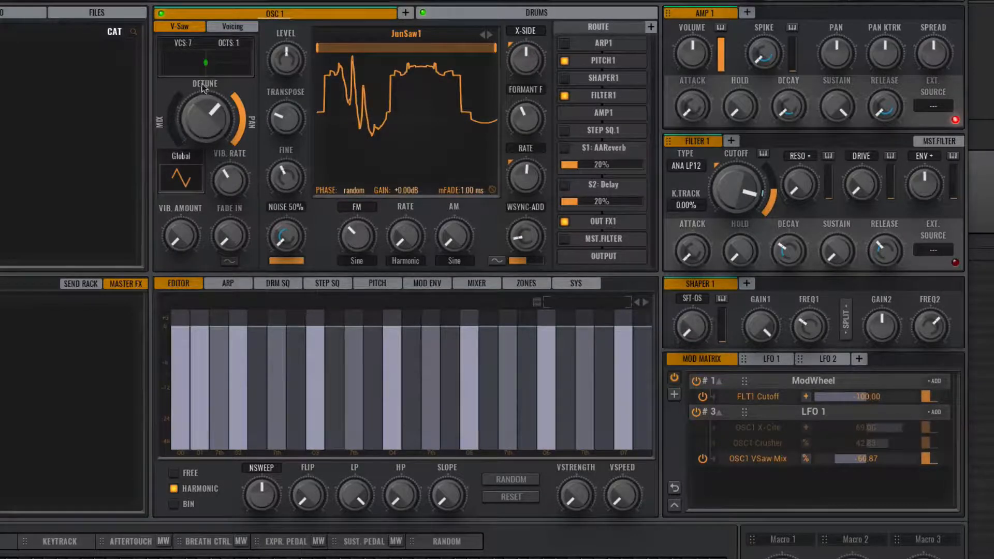
scroll(210, 110, "up", 4)
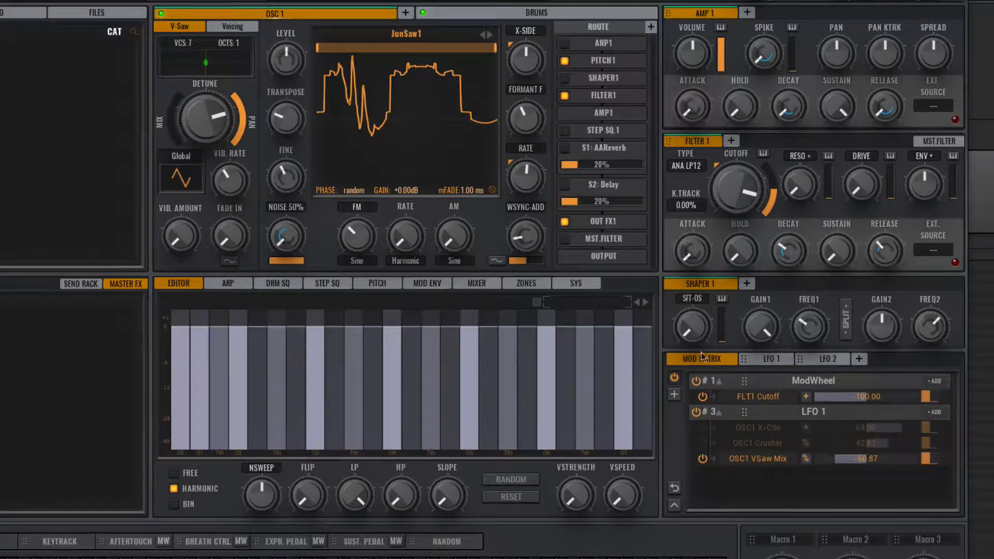
- Replace LFO 1's VSaw Mix target with FLT1 Cutoff, and adjust Filter 1 with a lower cutoff and more drive
left_click(744, 459)
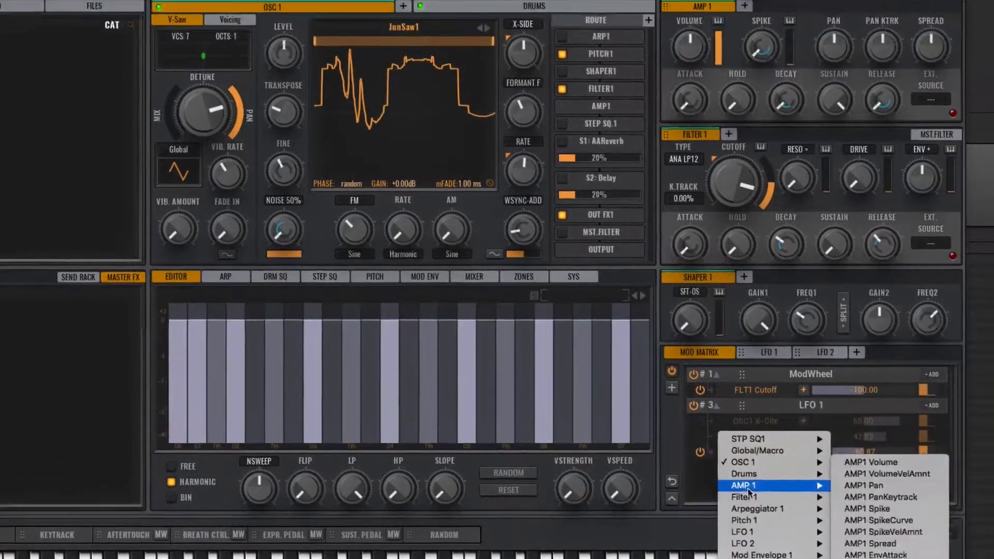
mouse_move(747, 407)
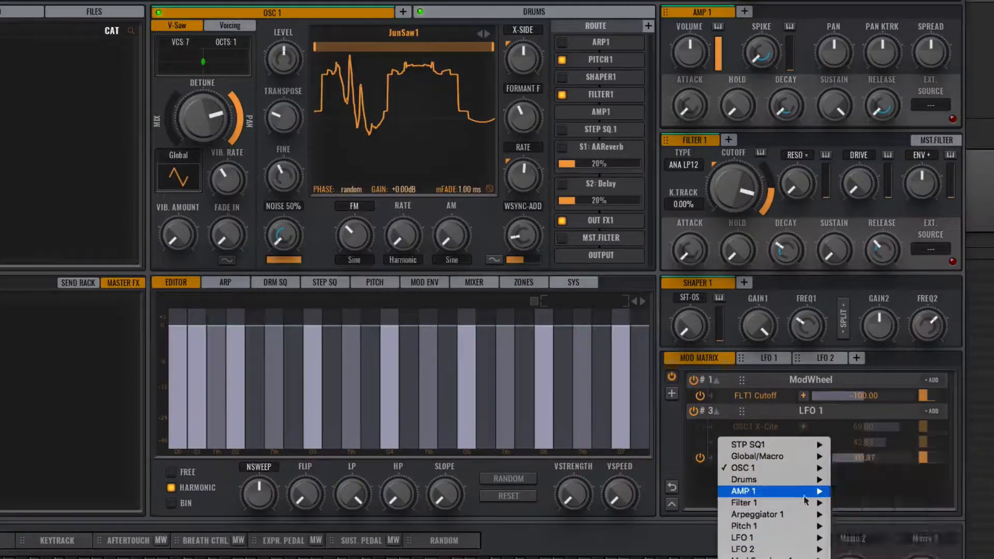
left_click(868, 458)
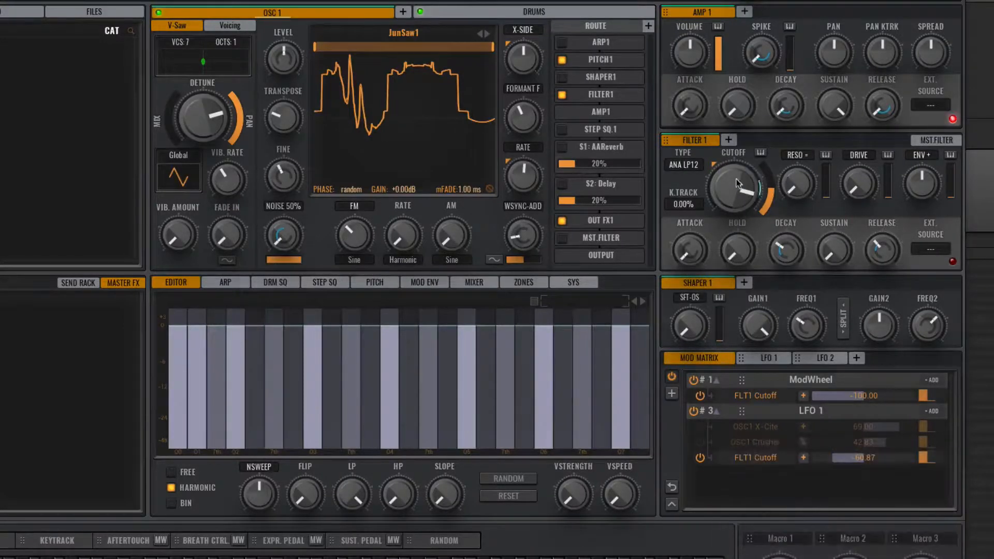
mouse_move(797, 193)
left_mouse_down()
mouse_move(791, 149)
mouse_move(789, 188)
left_mouse_up()
left_click_drag(859, 190, 850, 124)
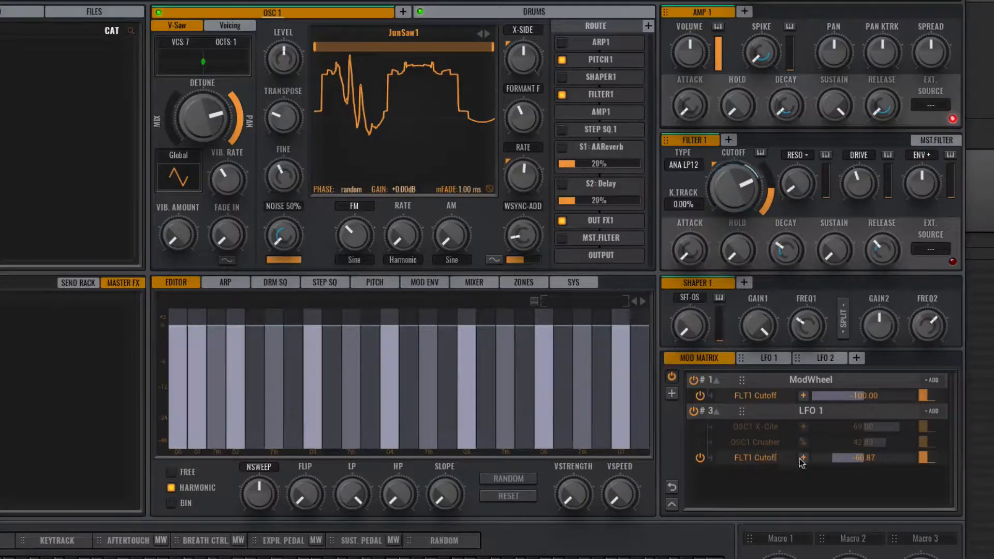
- Re-enable the OSC1 Crusher and X-Cite modulations, and make LFO 1's FLT1 Cutoff modulation bipolar with an amount of -51.36
left_click(701, 443)
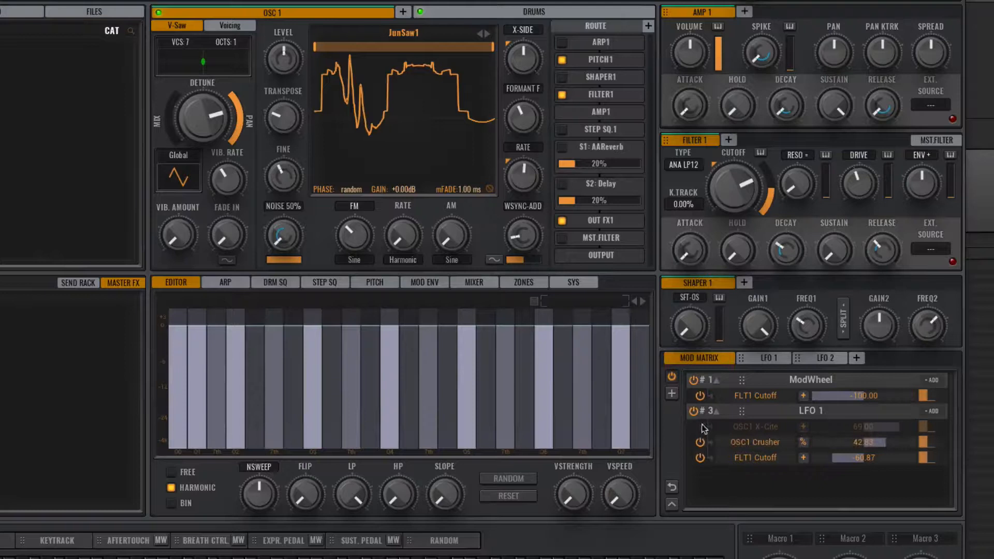
left_click(699, 427)
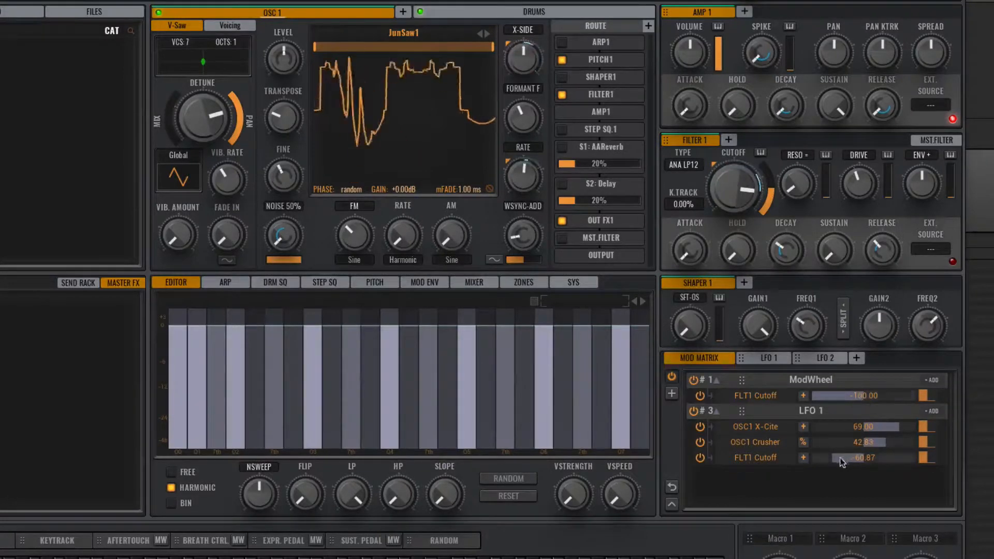
left_click_drag(875, 458, 832, 459)
left_click(804, 458)
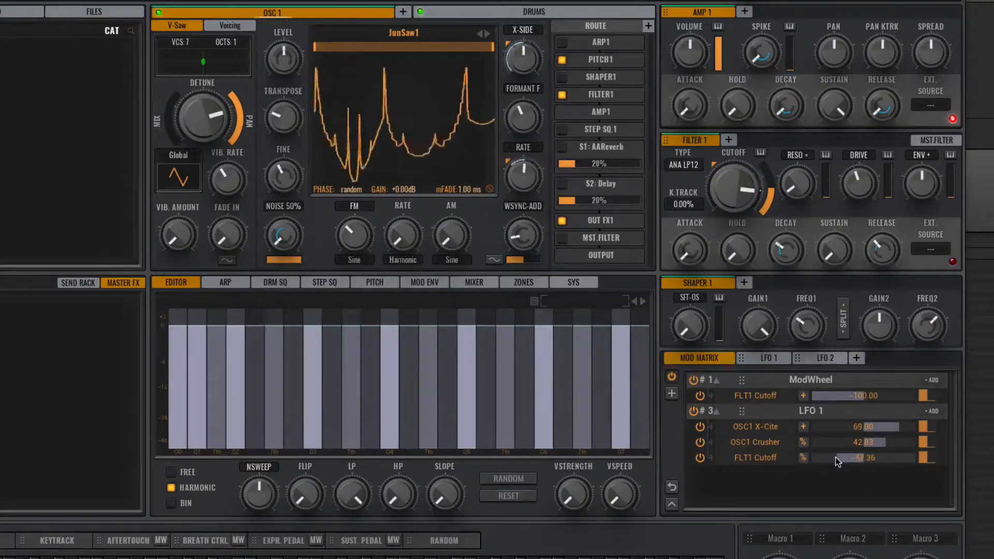
left_click_drag(835, 457, 832, 458)
- Raise LFO 1's amounts to 94.35 for OSC1 X-Cite and 58.39 for OSC1 Crusher, and compare the sound with LFO 1 bypassed
mouse_move(894, 430)
left_mouse_down()
mouse_move(913, 431)
mouse_move(892, 443)
left_mouse_up()
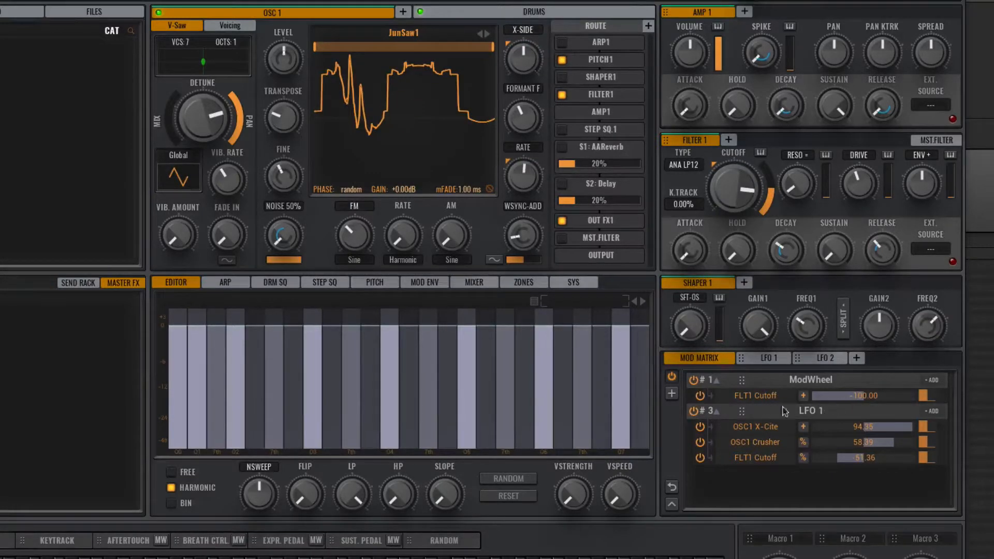
left_click(694, 411)
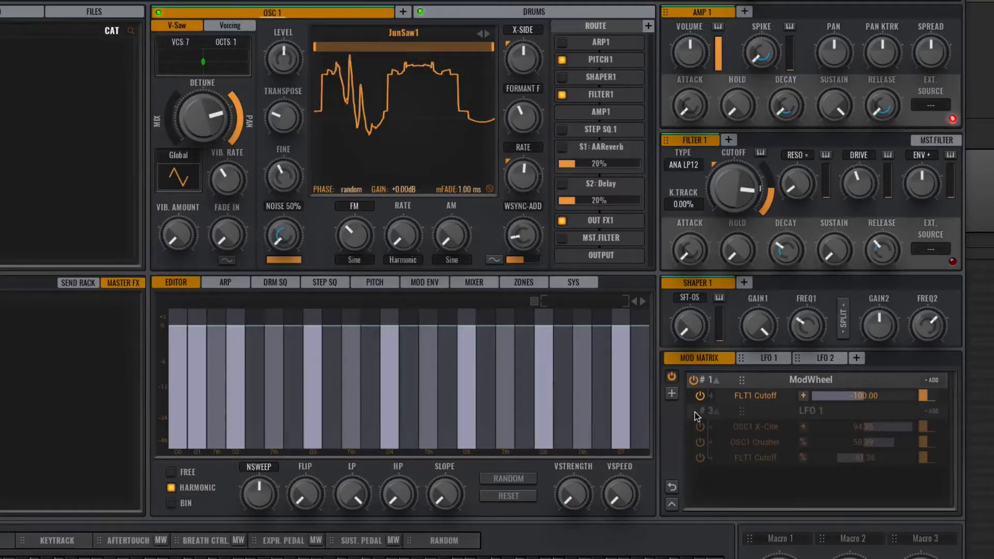
left_click(694, 411)
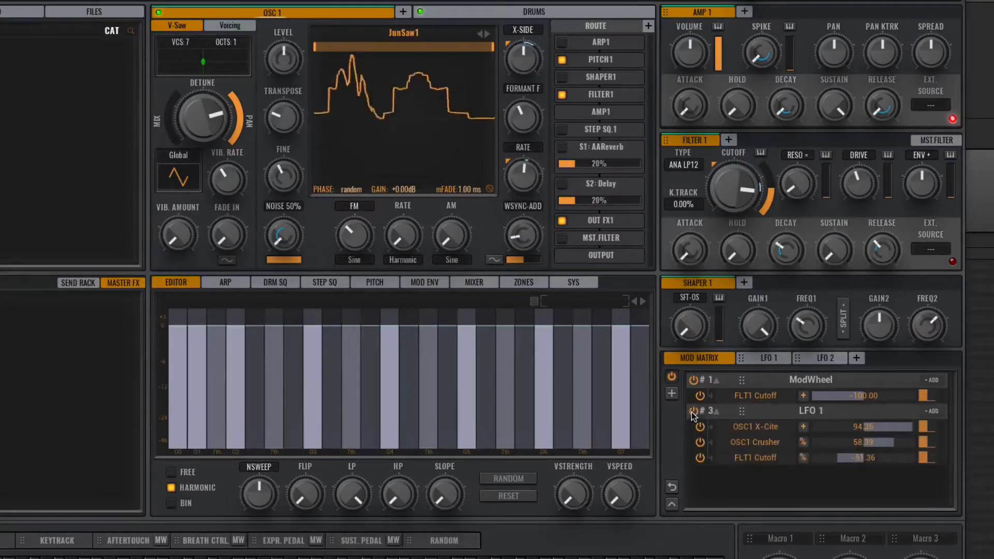